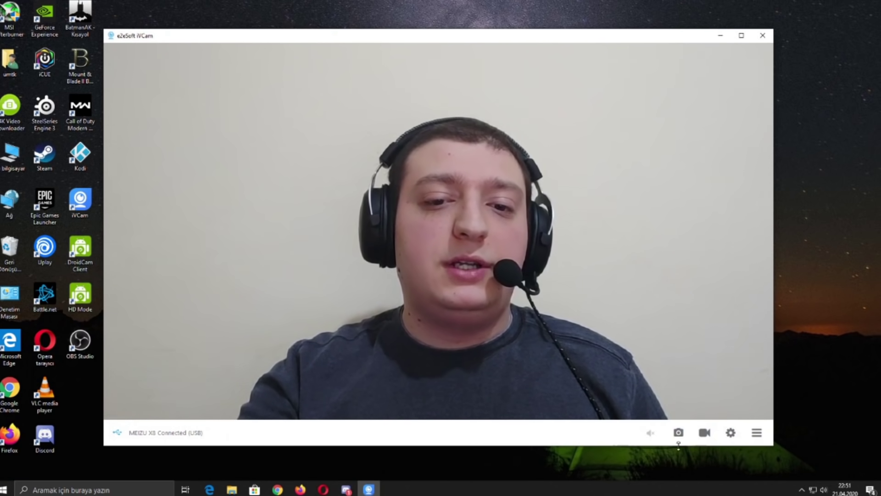
# Step: Open the camera settings, turn off AE / AF and Auto White Balance, and turn both back on
pyautogui.click(705, 438)
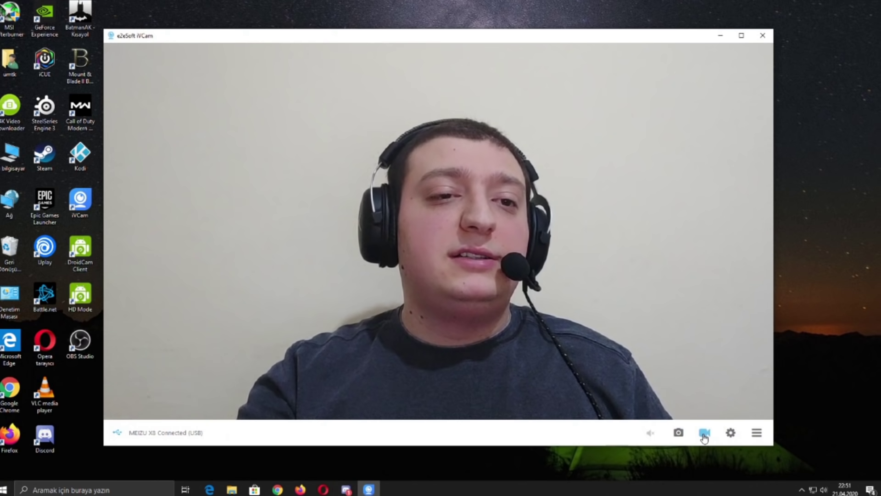
pyautogui.click(731, 438)
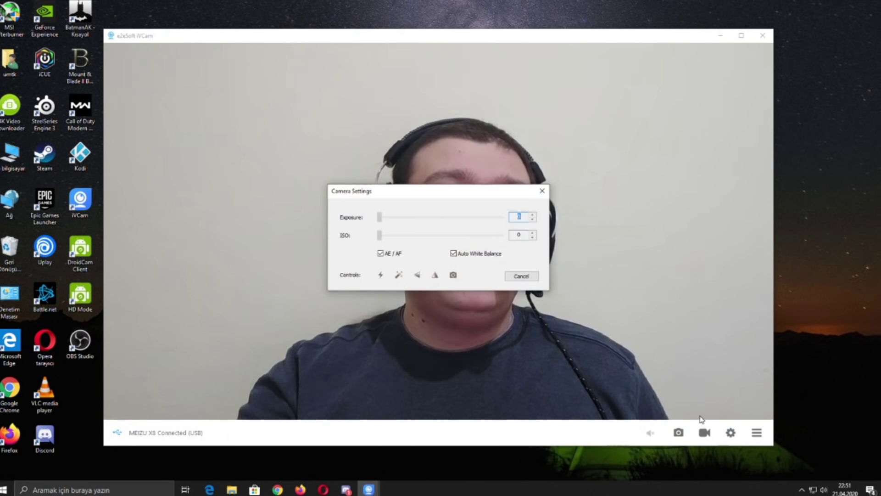
pyautogui.click(382, 253)
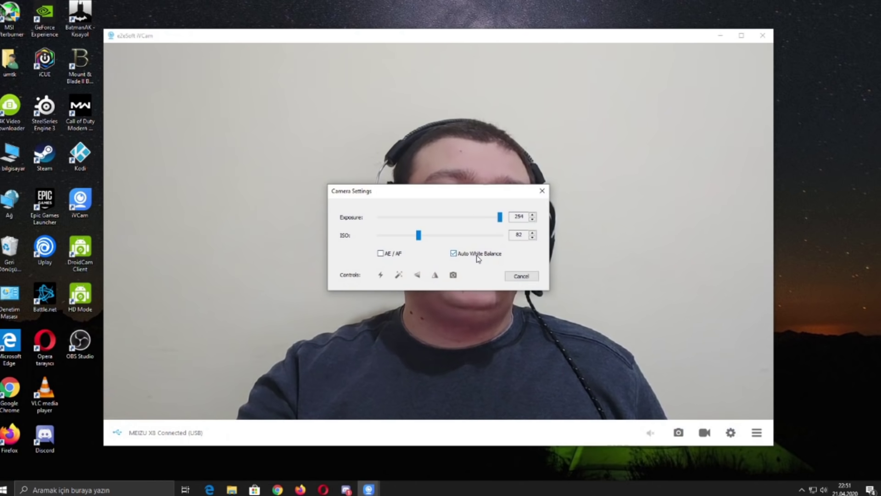
pyautogui.moveTo(392, 199); pyautogui.dragTo(206, 287)
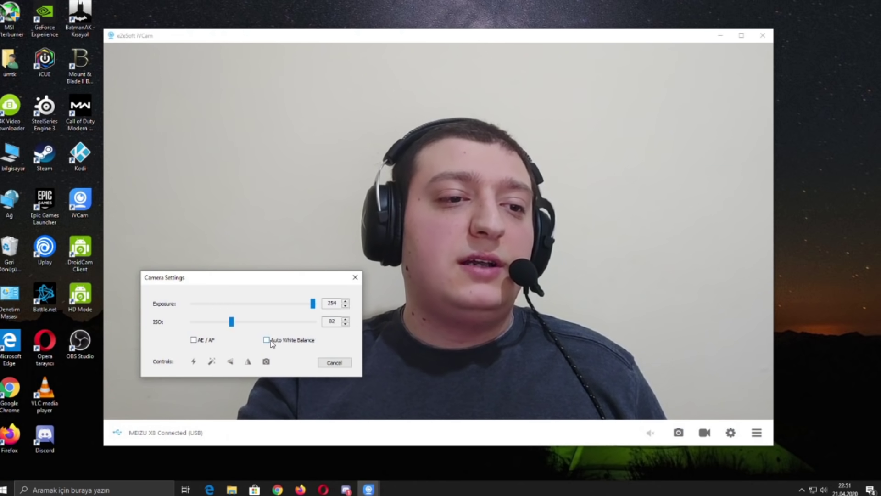
pyautogui.click(194, 340)
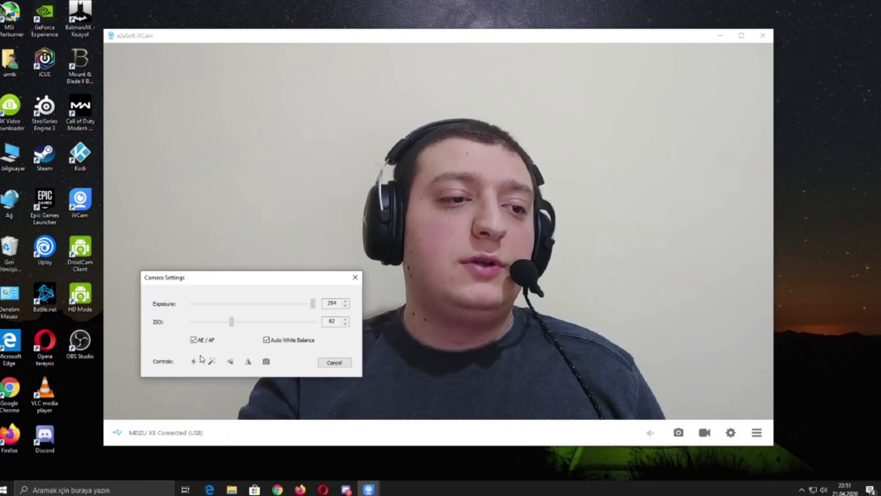
# Step: Try the flip and mirror controls on the camera image, restore its original orientation, and close the camera settings
pyautogui.click(214, 365)
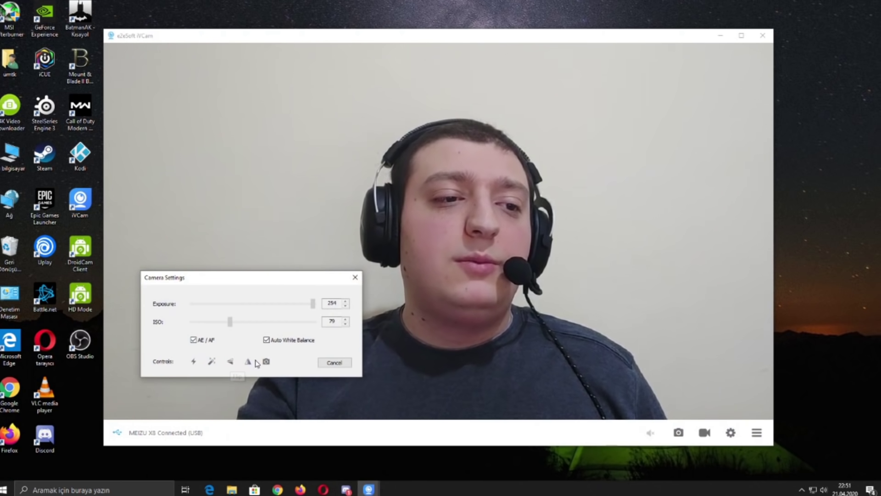
pyautogui.click(231, 363)
pyautogui.click(232, 363)
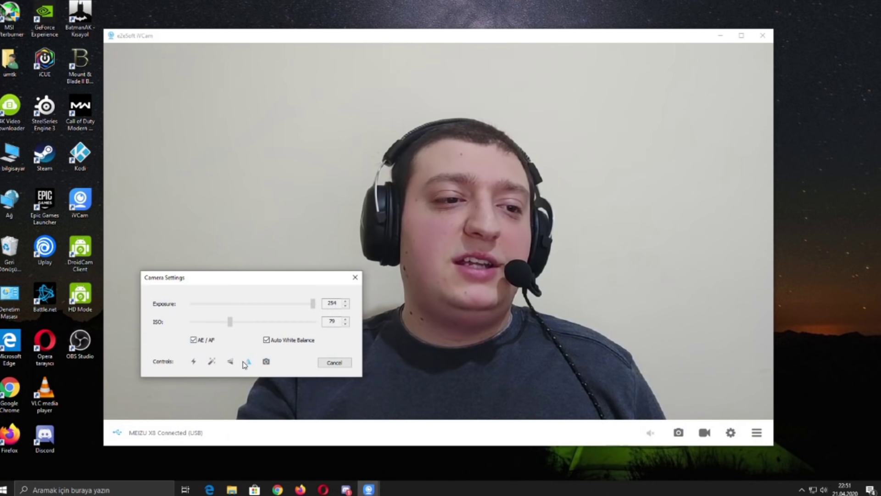
pyautogui.click(248, 362)
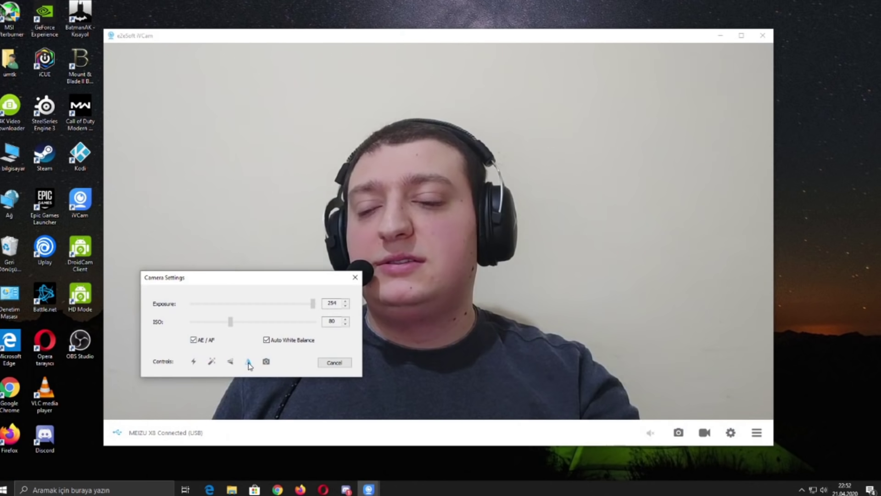
pyautogui.click(248, 362)
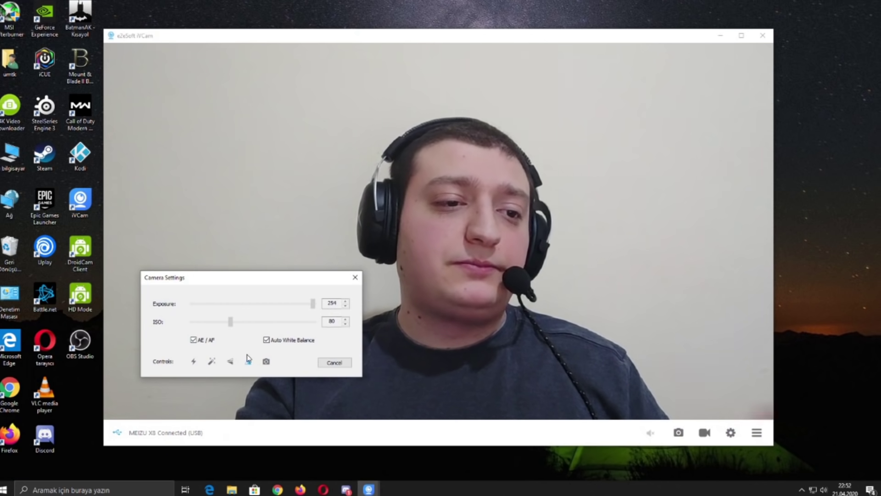
pyautogui.click(350, 281)
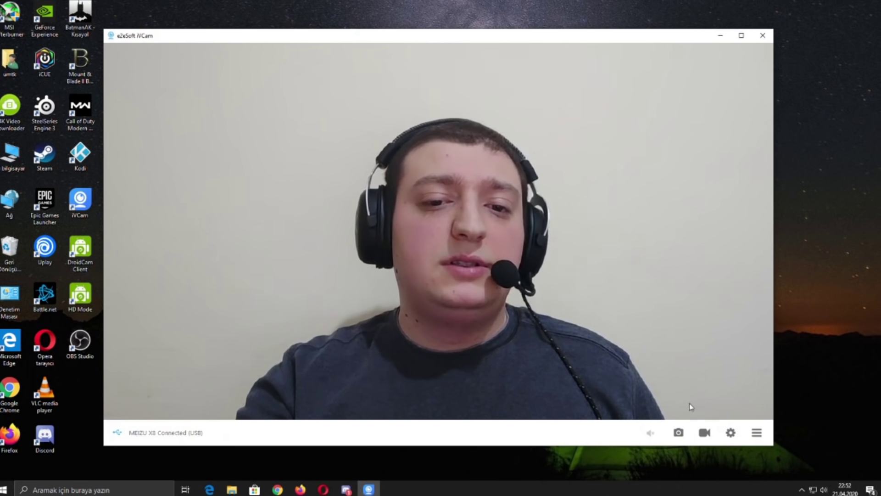
# Step: Open the general program settings and examine the available video orientation and video size options
pyautogui.click(757, 432)
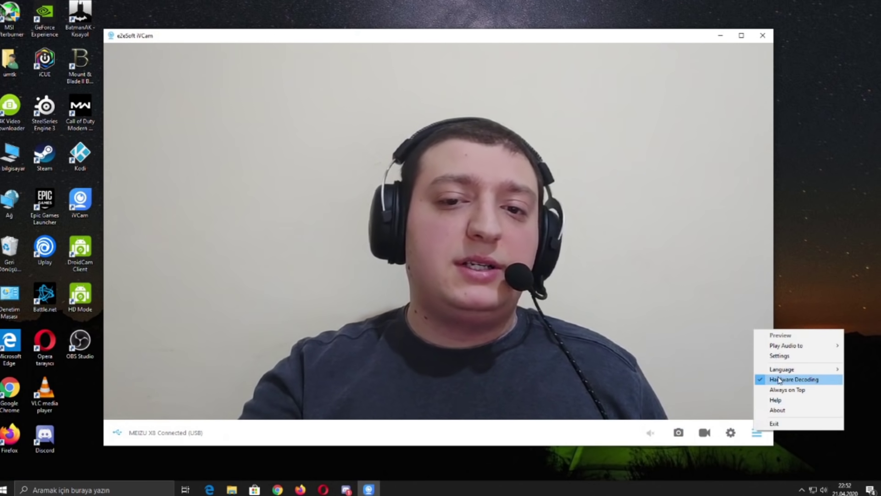
pyautogui.click(782, 356)
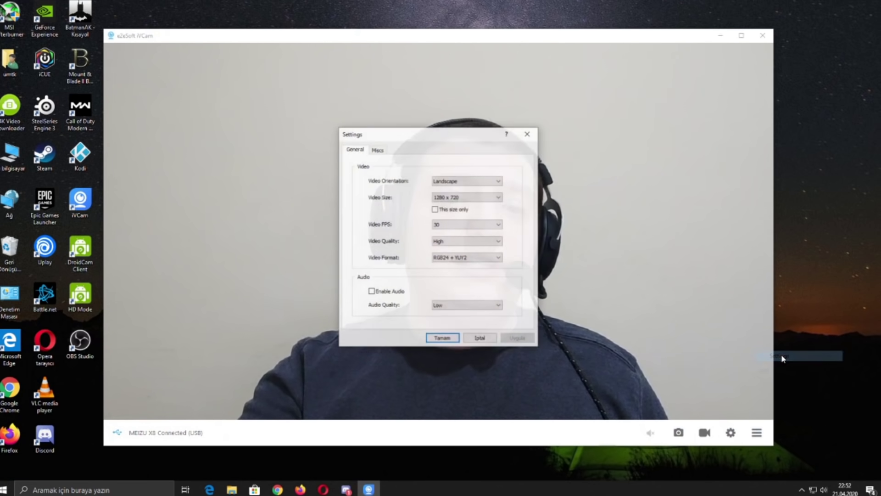
pyautogui.click(450, 185)
pyautogui.click(451, 189)
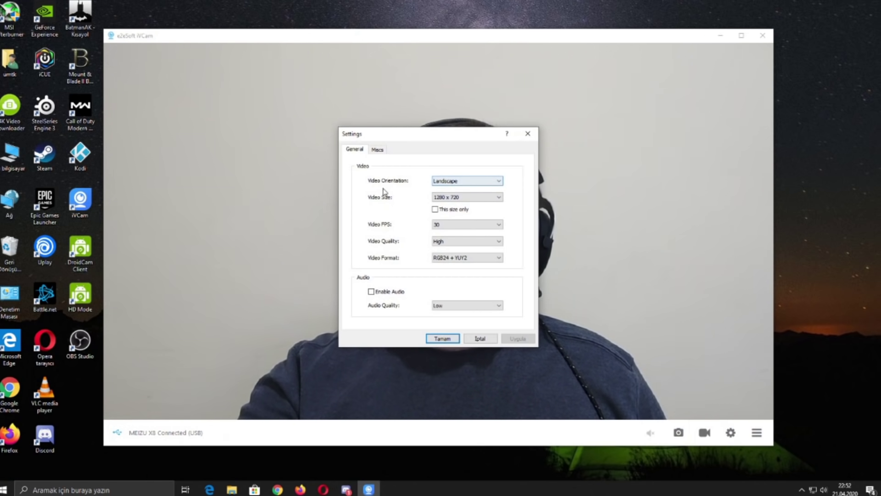
pyautogui.click(454, 198)
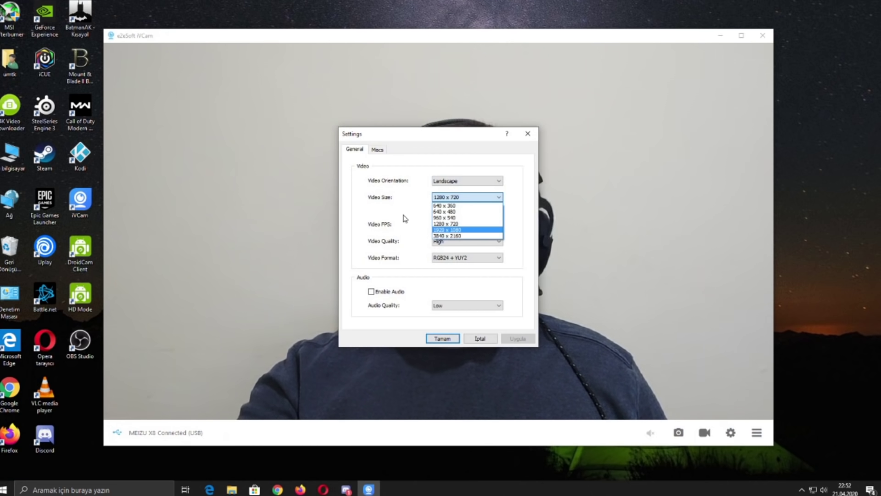
pyautogui.click(431, 224)
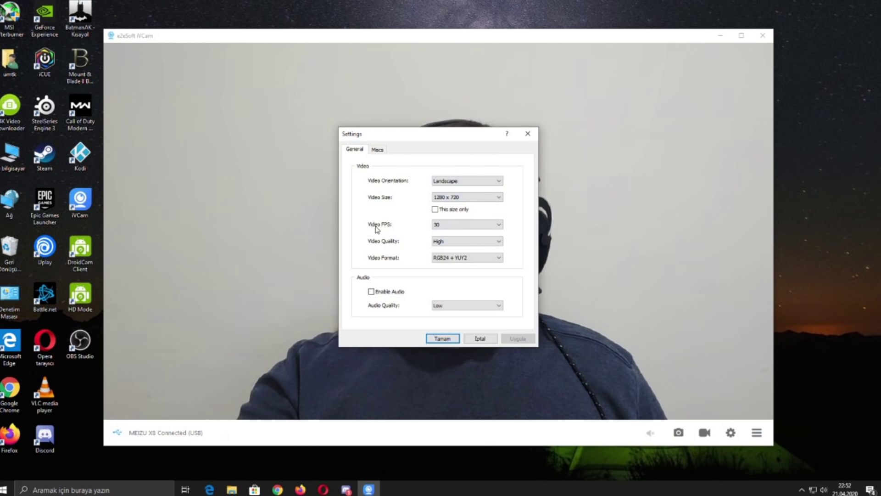
# Step: Examine the video FPS, video quality and video format choices as well as the audio quality options
pyautogui.click(463, 227)
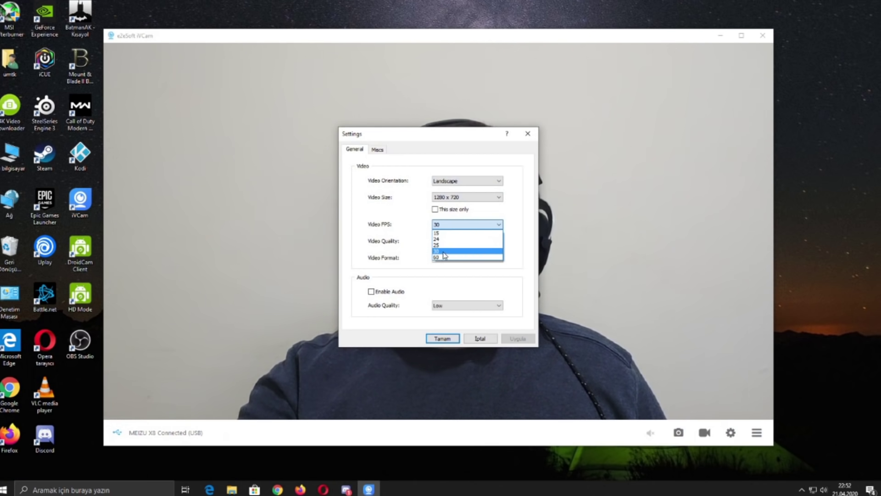
pyautogui.click(410, 247)
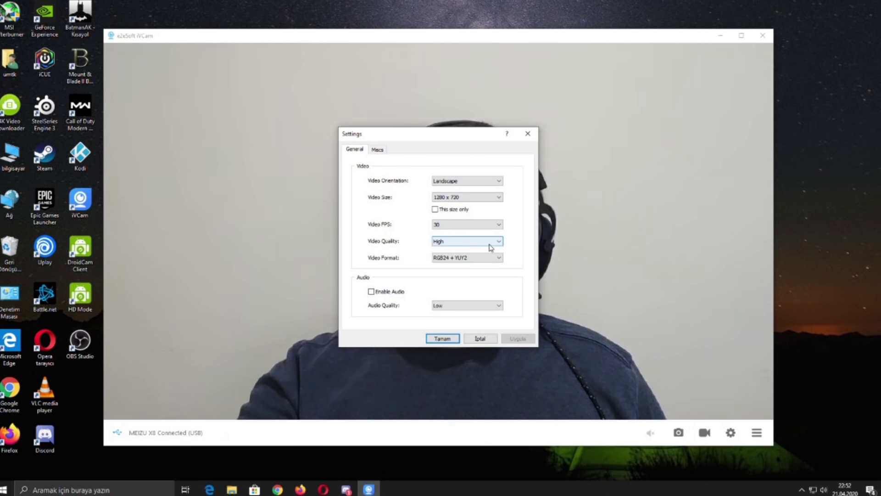
pyautogui.click(457, 246)
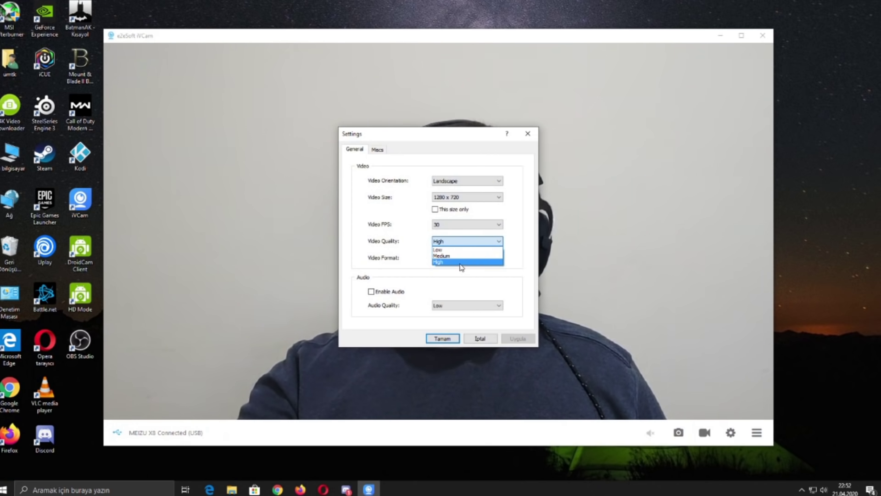
pyautogui.click(463, 262)
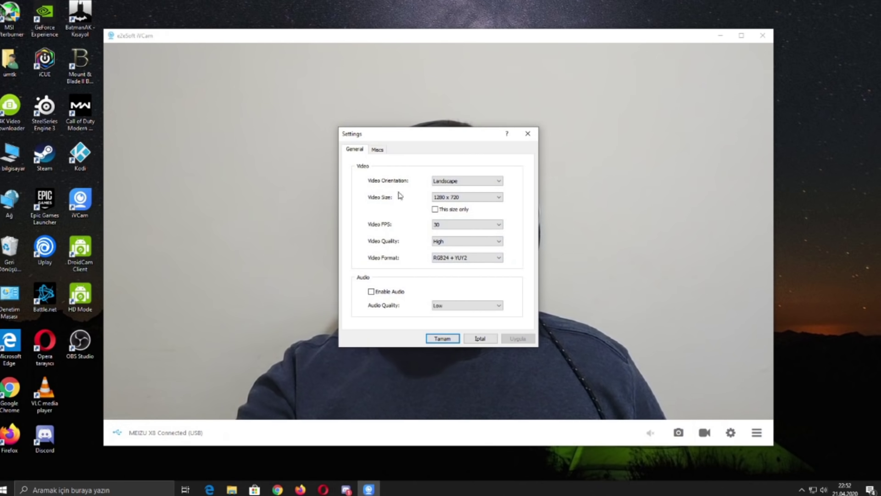
pyautogui.click(480, 261)
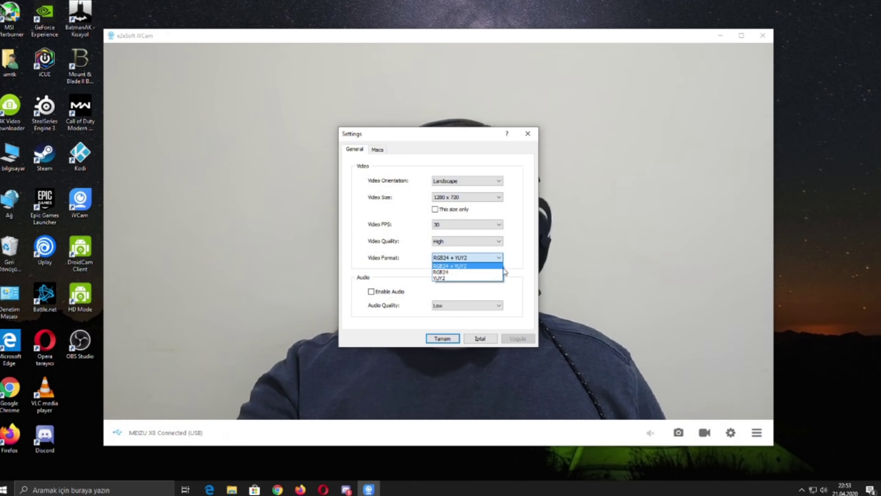
pyautogui.click(479, 260)
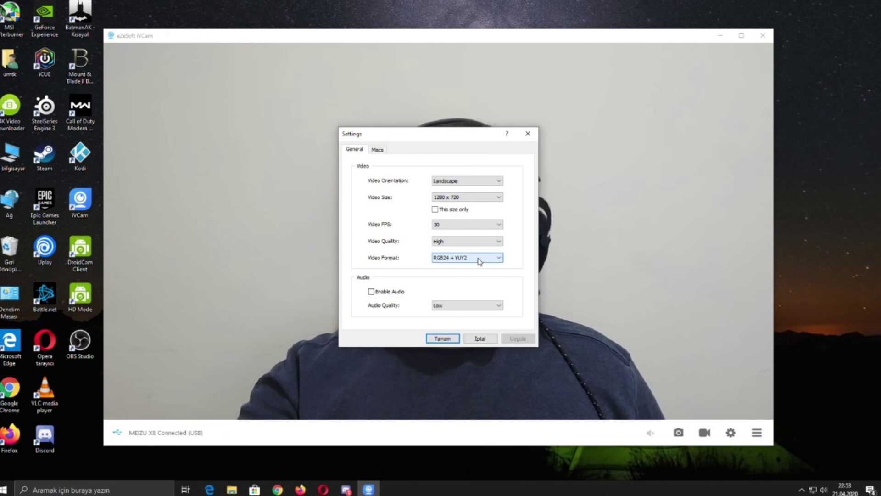
pyautogui.click(459, 305)
pyautogui.click(392, 316)
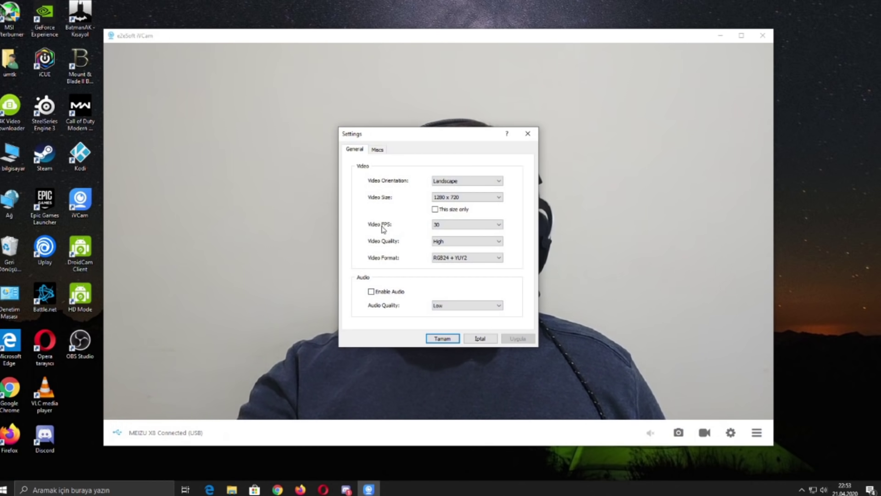
# Step: Review the hardware decoding and video renderer options among the miscellaneous settings, and close the settings dialog
pyautogui.click(377, 150)
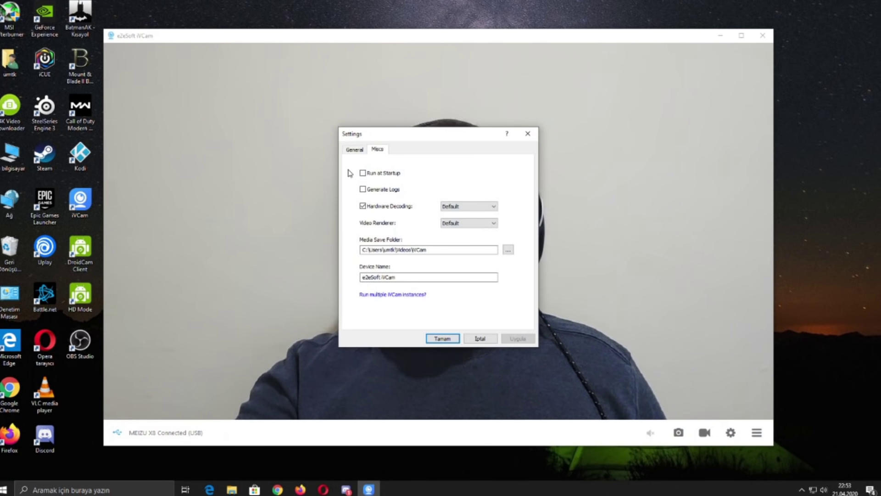
pyautogui.click(457, 208)
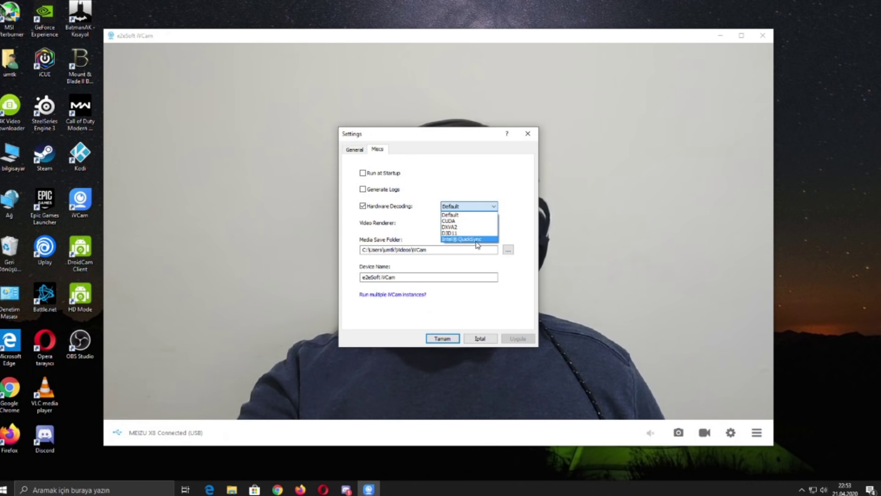
pyautogui.click(421, 230)
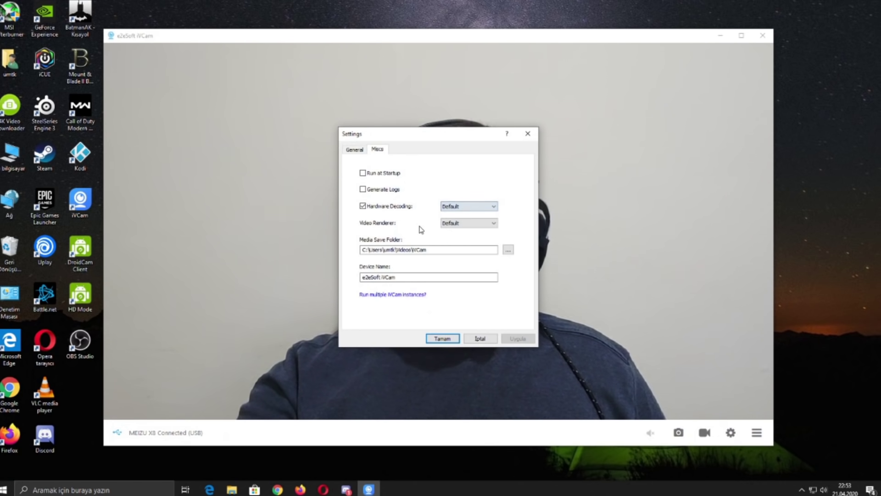
pyautogui.click(468, 224)
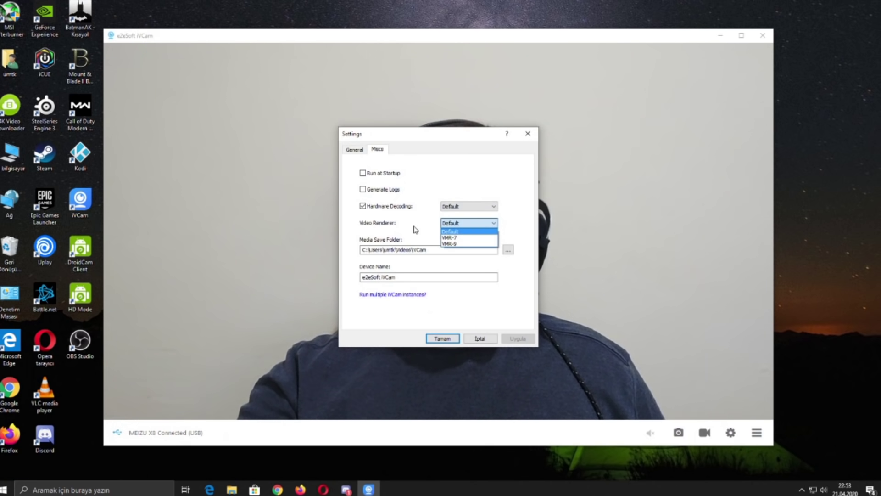
pyautogui.click(450, 232)
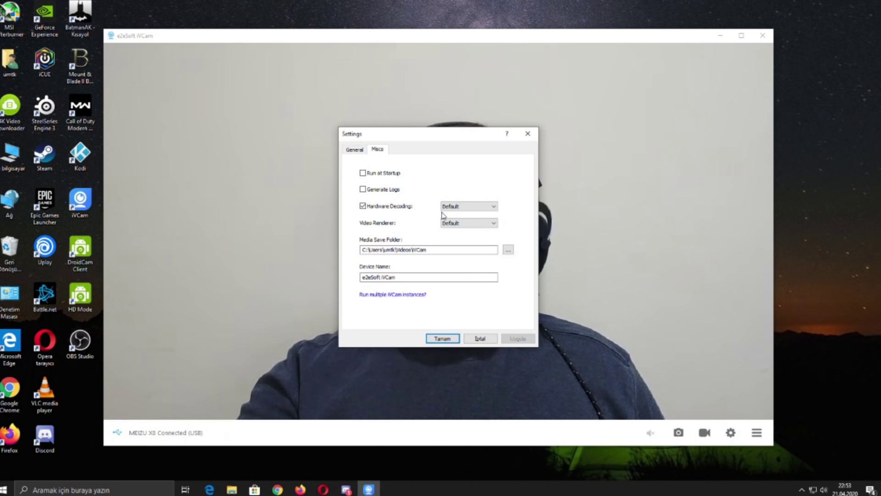
pyautogui.click(353, 150)
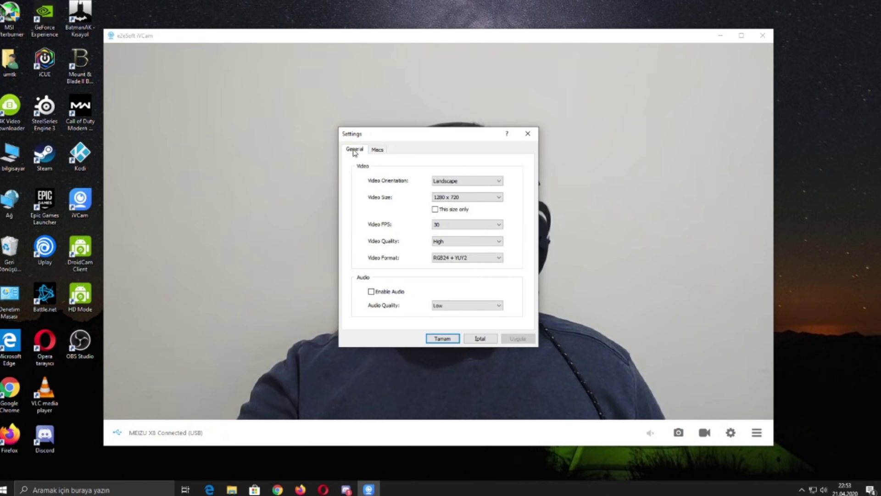
pyautogui.click(527, 134)
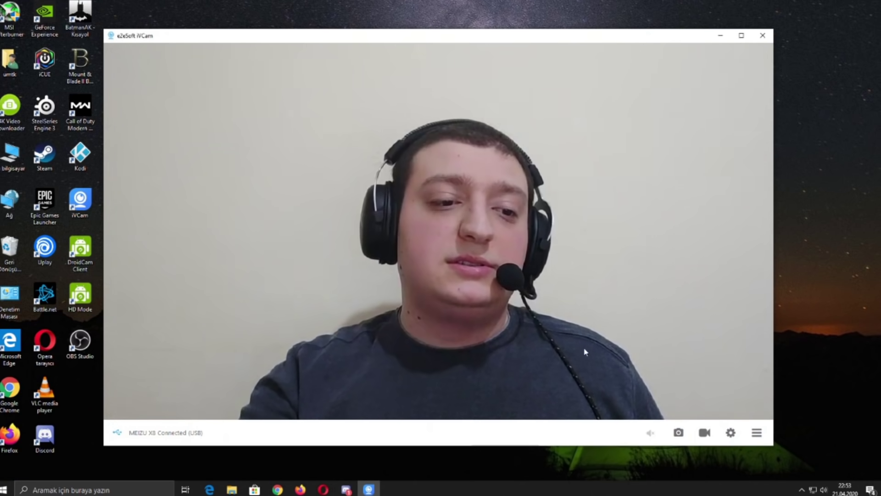